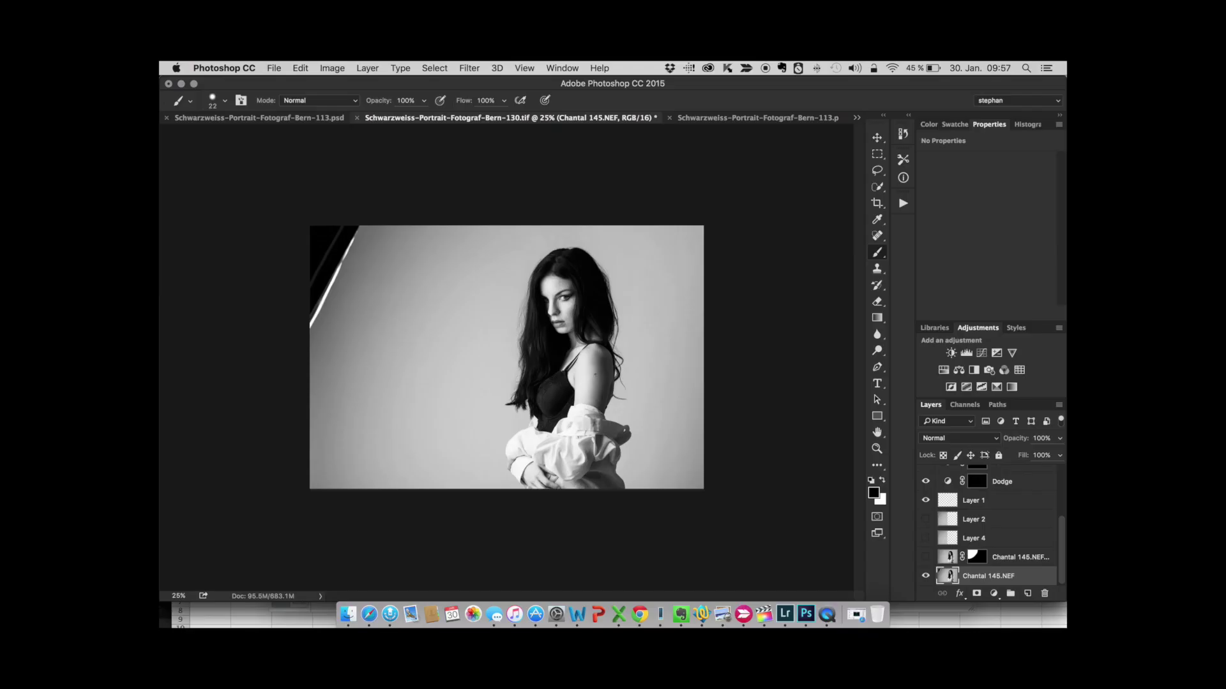
- Copy a clean gray backdrop strip from left of the model onto new Layer 5
{"action": "left_click_drag", "start_coordinate": [383, 381], "coordinate": [397, 383]}
{"action": "key", "text": "m"}
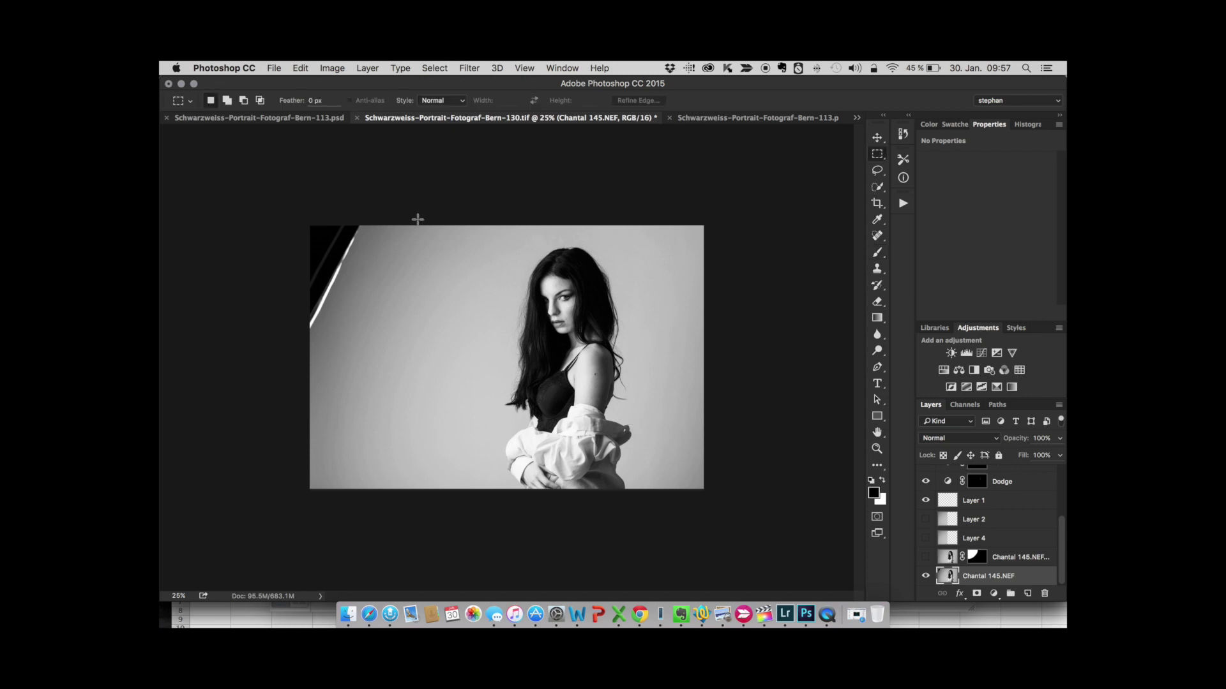
{"action": "mouse_move", "coordinate": [370, 213]}
{"action": "left_mouse_down"}
{"action": "mouse_move", "coordinate": [456, 491]}
{"action": "mouse_move", "coordinate": [495, 532]}
{"action": "left_mouse_up"}
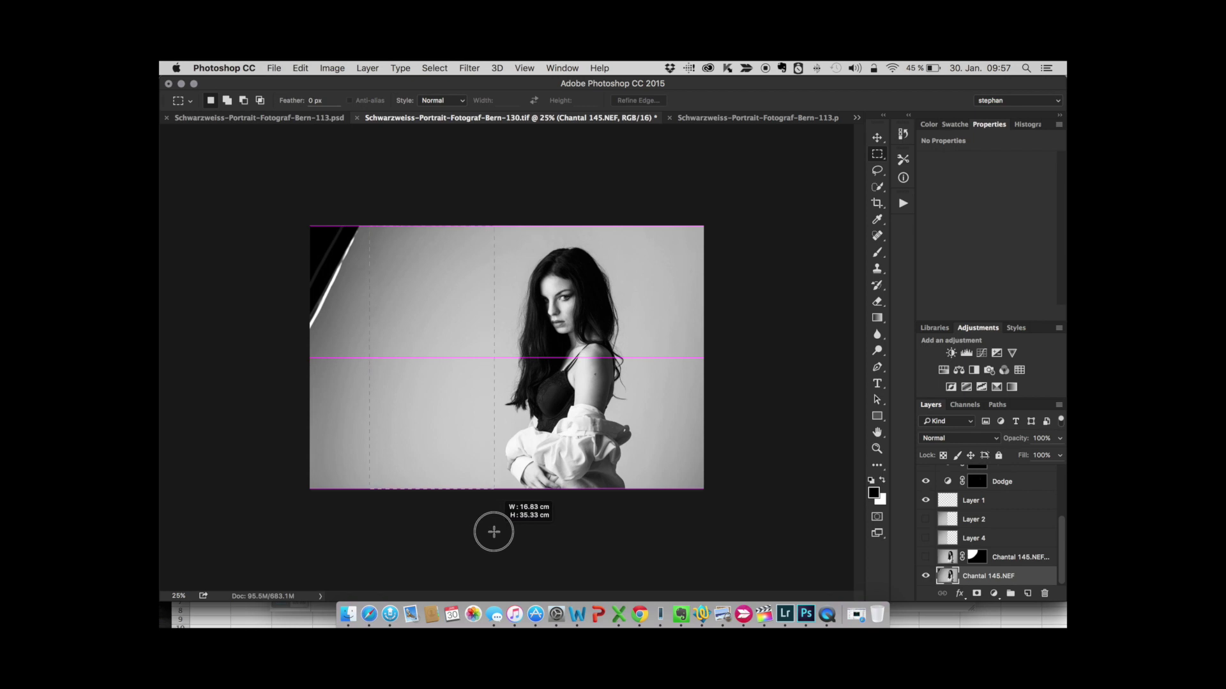
{"action": "left_click_drag", "start_coordinate": [495, 532], "coordinate": [498, 532]}
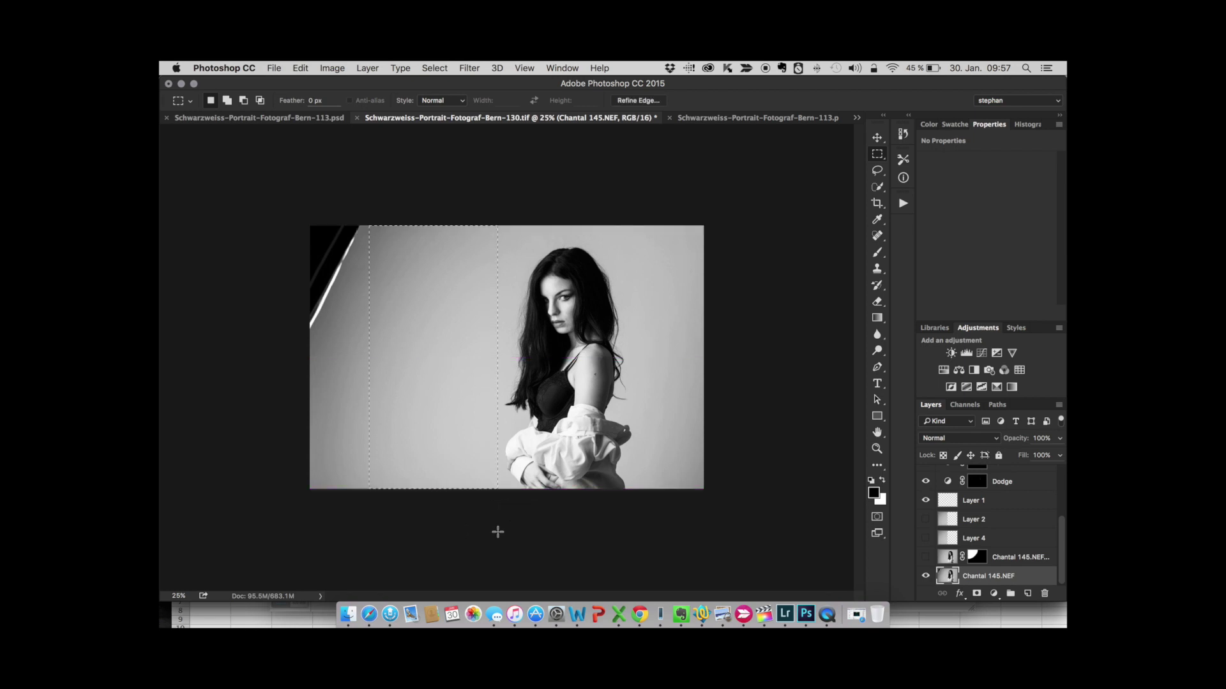
{"action": "key", "text": "super+j"}
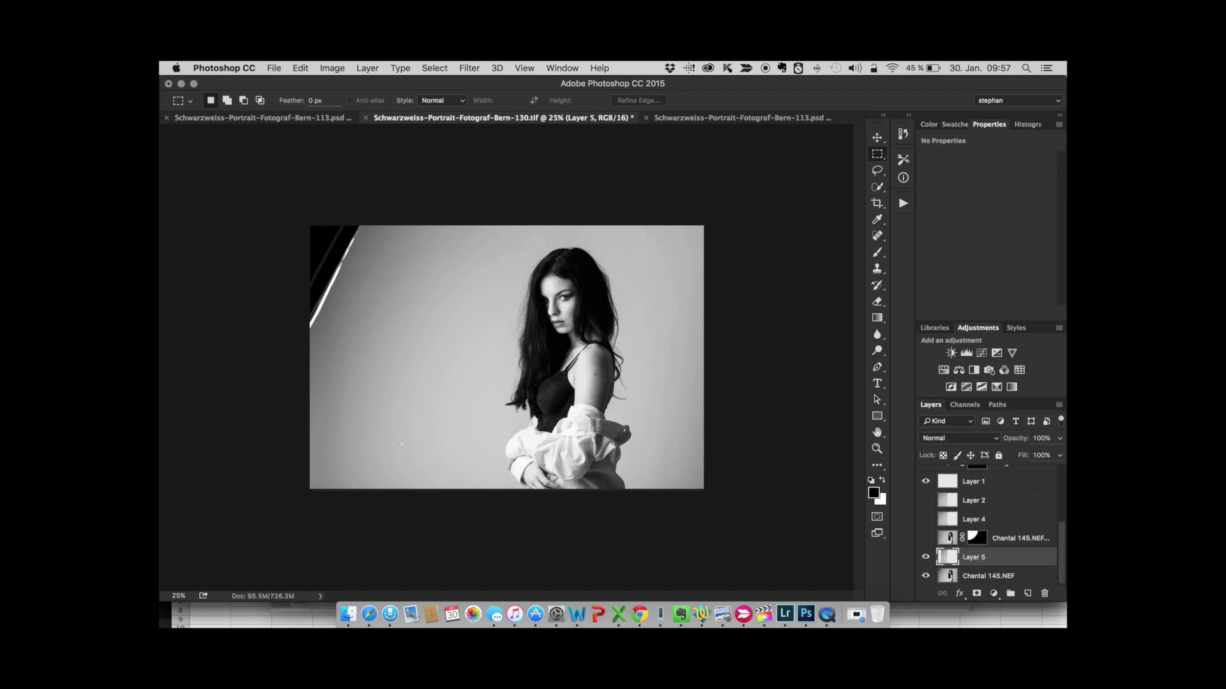
- Stretch Layer 5's backdrop strip leftward to the image's left edge with Free Transform
{"action": "key", "text": "super+t"}
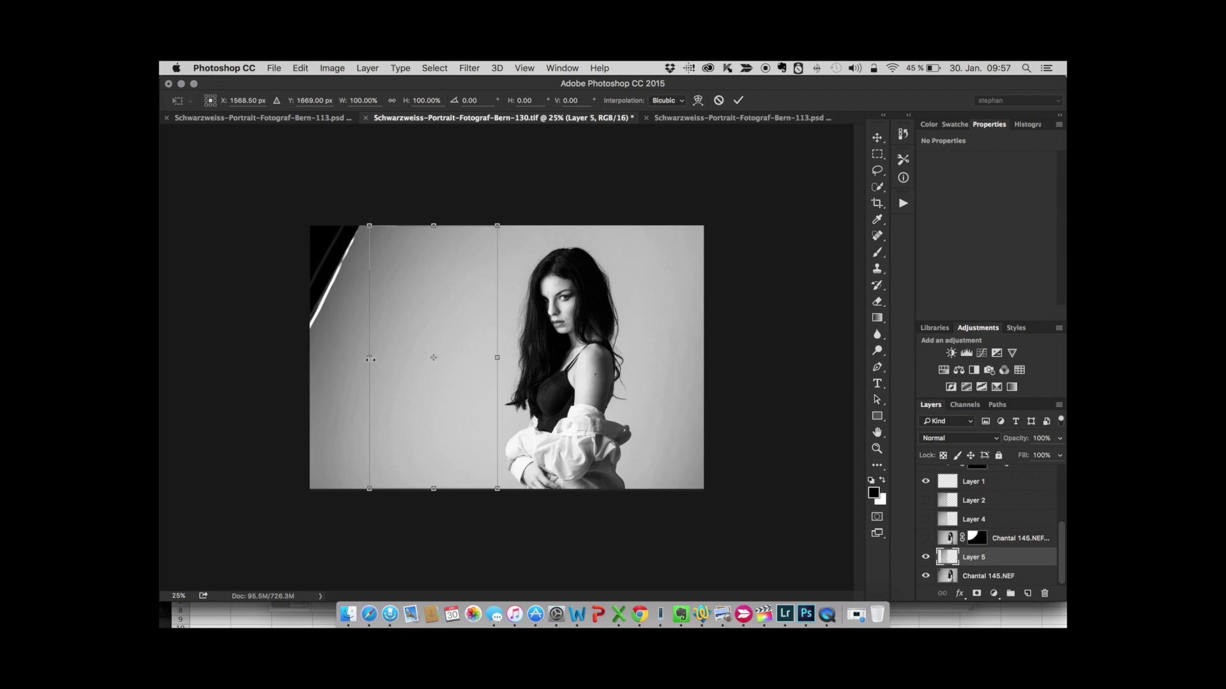
{"action": "left_click_drag", "start_coordinate": [371, 358], "coordinate": [310, 358]}
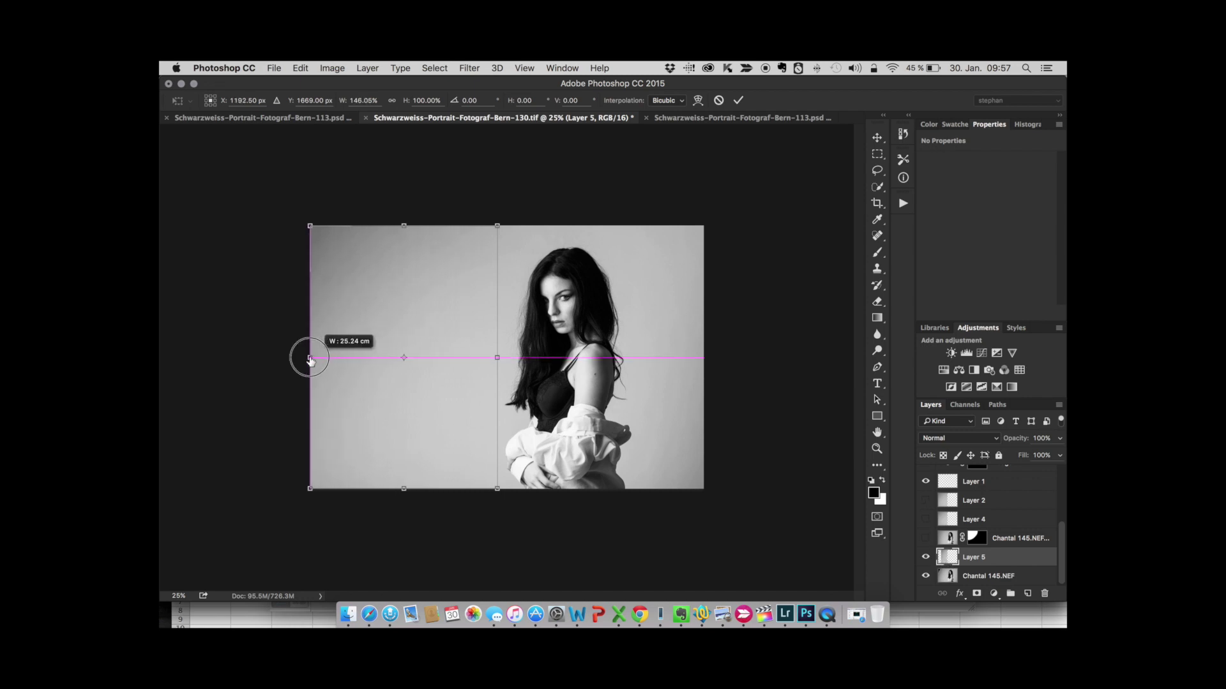
{"action": "key", "text": "Return"}
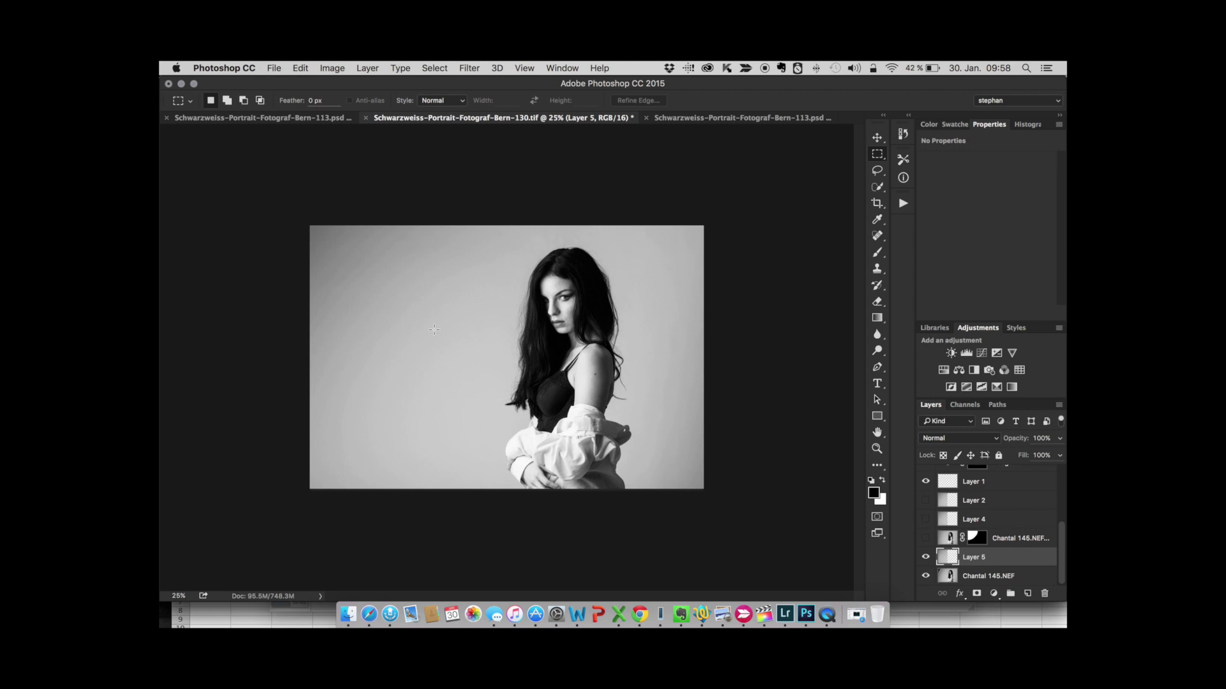
- Hide Layer 5 and make the Chantal 145.NEF layer active
{"action": "left_click", "coordinate": [925, 557]}
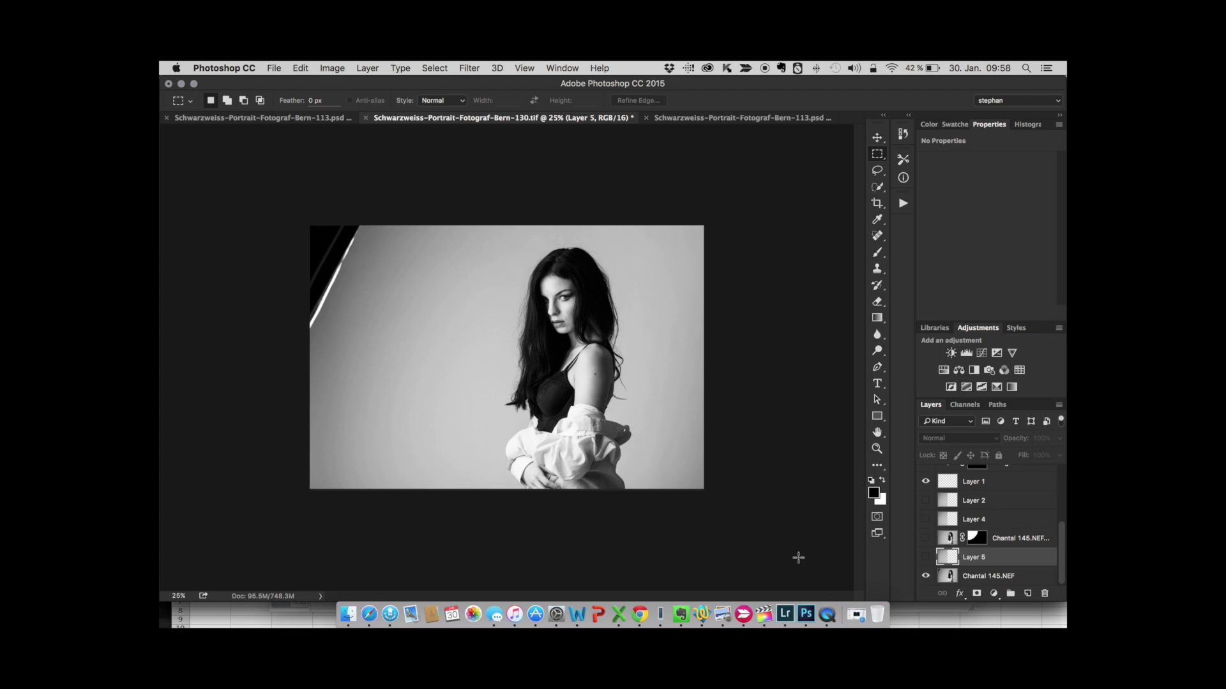
{"action": "left_click", "coordinate": [944, 576]}
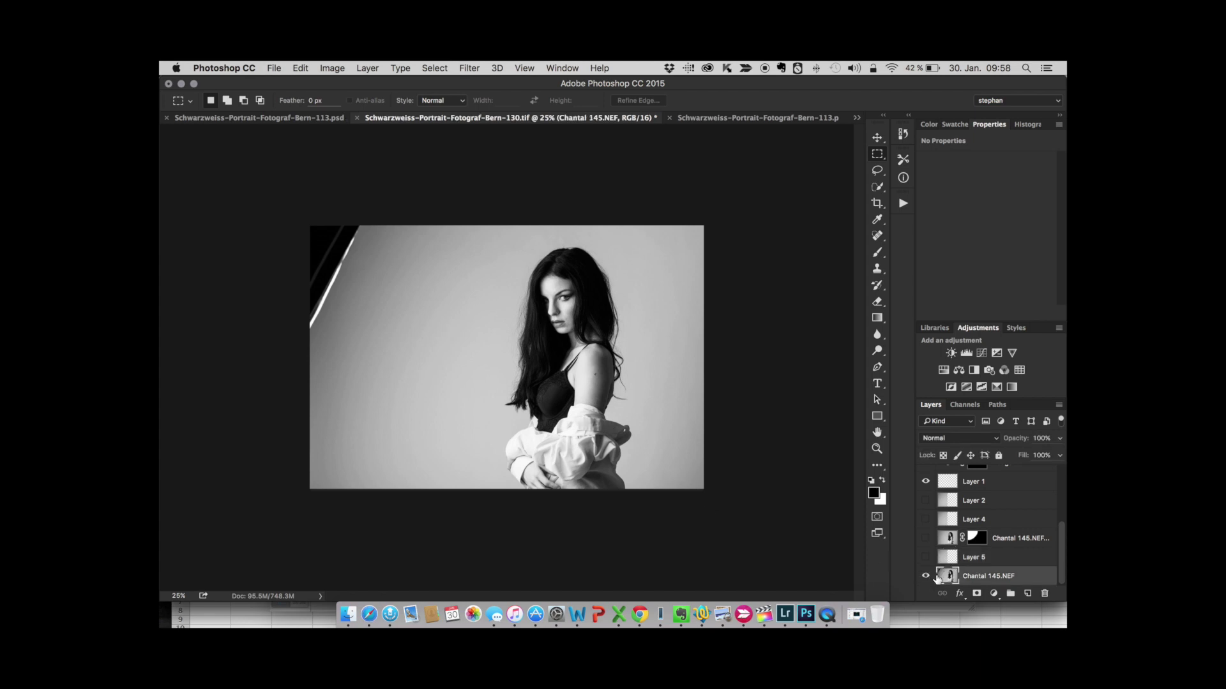
- Duplicate Chantal 145.NEF and warp its top-left corner outward, pushing the dark edge off-frame
{"action": "key", "text": "super+j"}
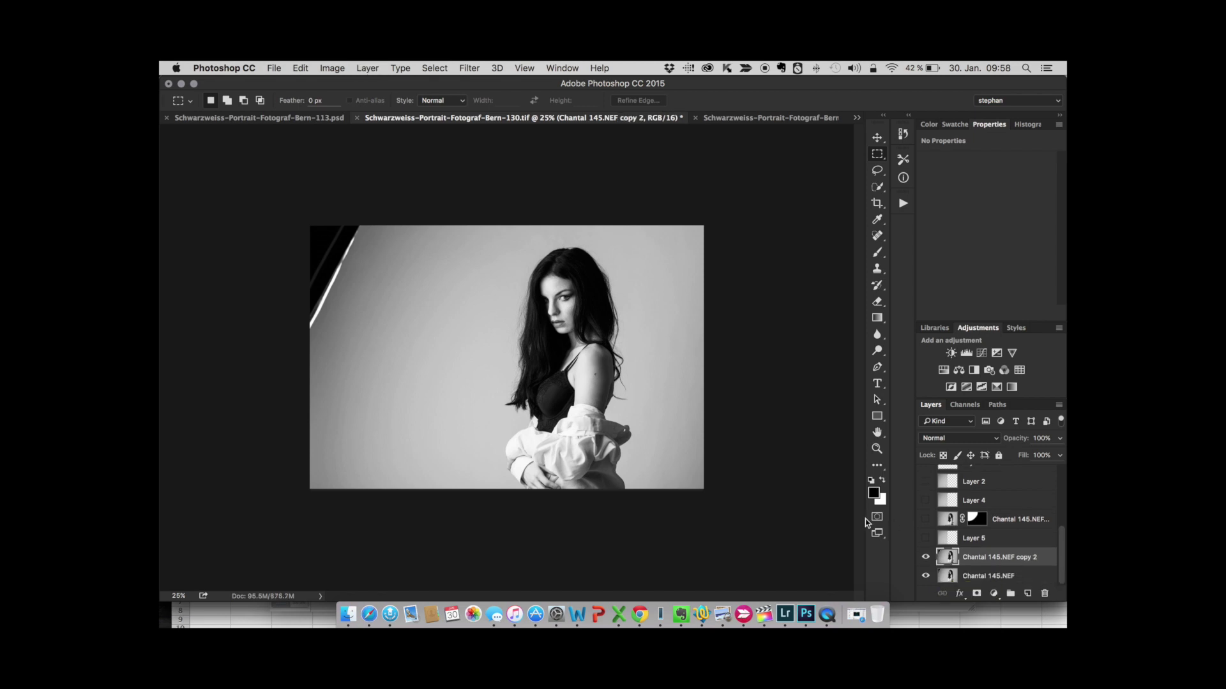
{"action": "key", "text": "super+t"}
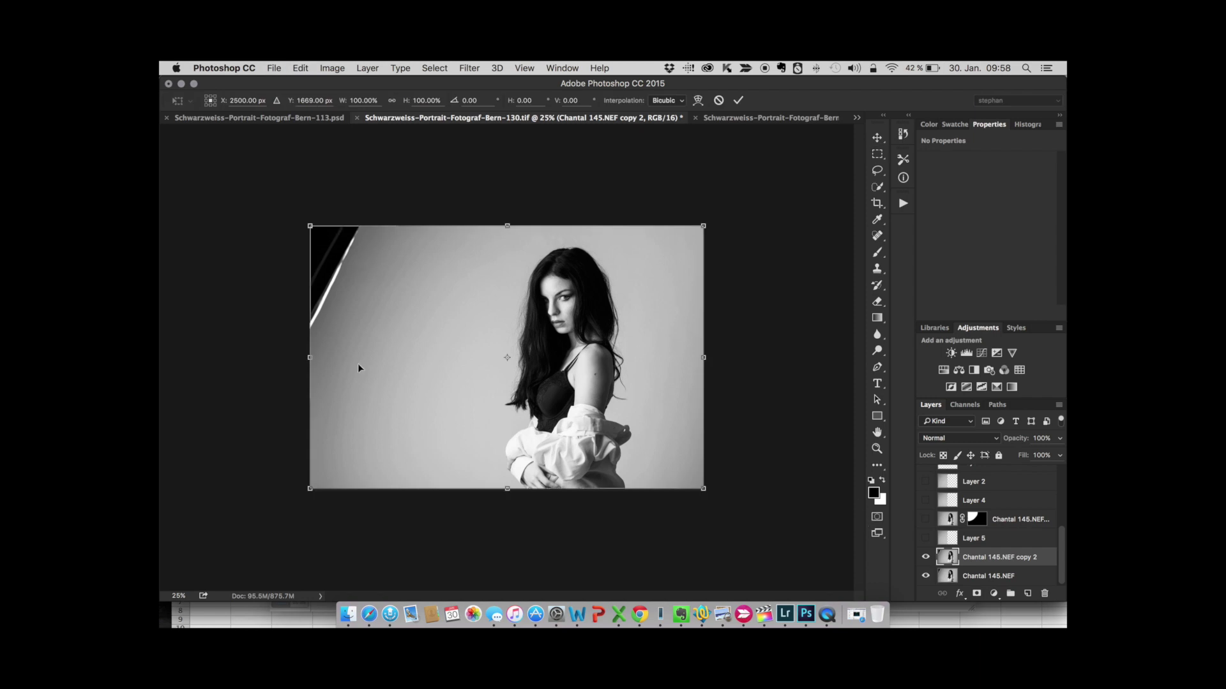
{"action": "left_click_drag", "start_coordinate": [312, 362], "coordinate": [250, 357]}
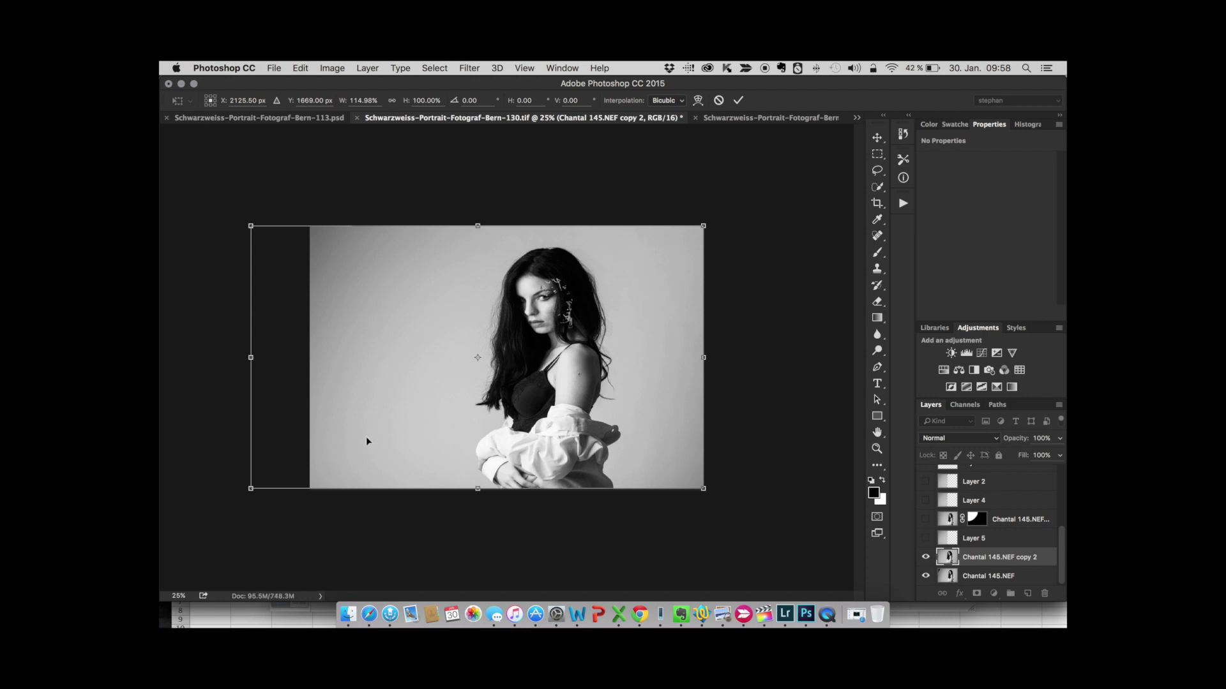
{"action": "key", "text": "ctrl+z"}
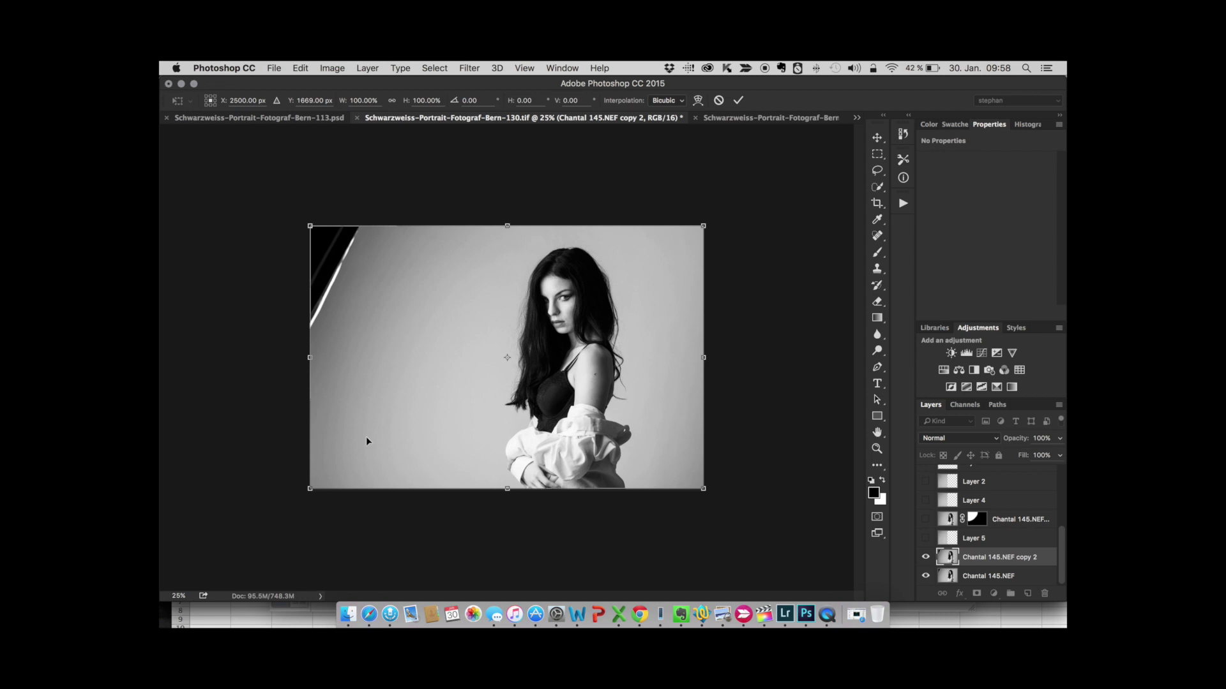
{"action": "right_click", "coordinate": [366, 440]}
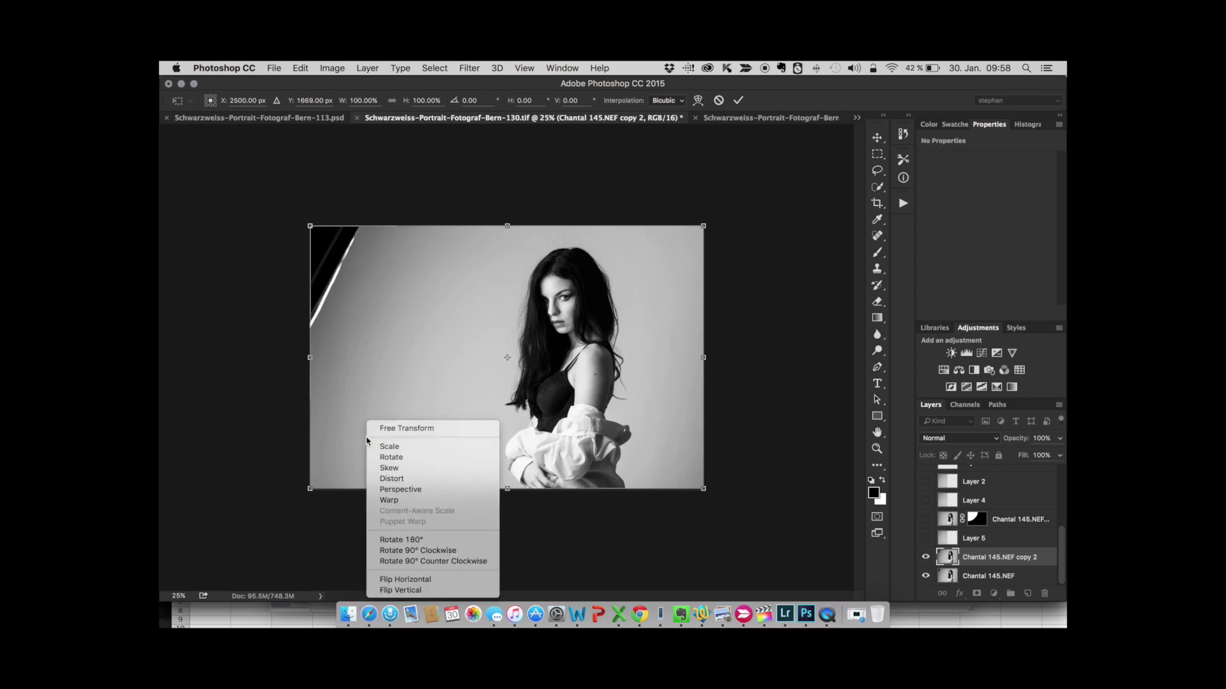
{"action": "left_click", "coordinate": [424, 500]}
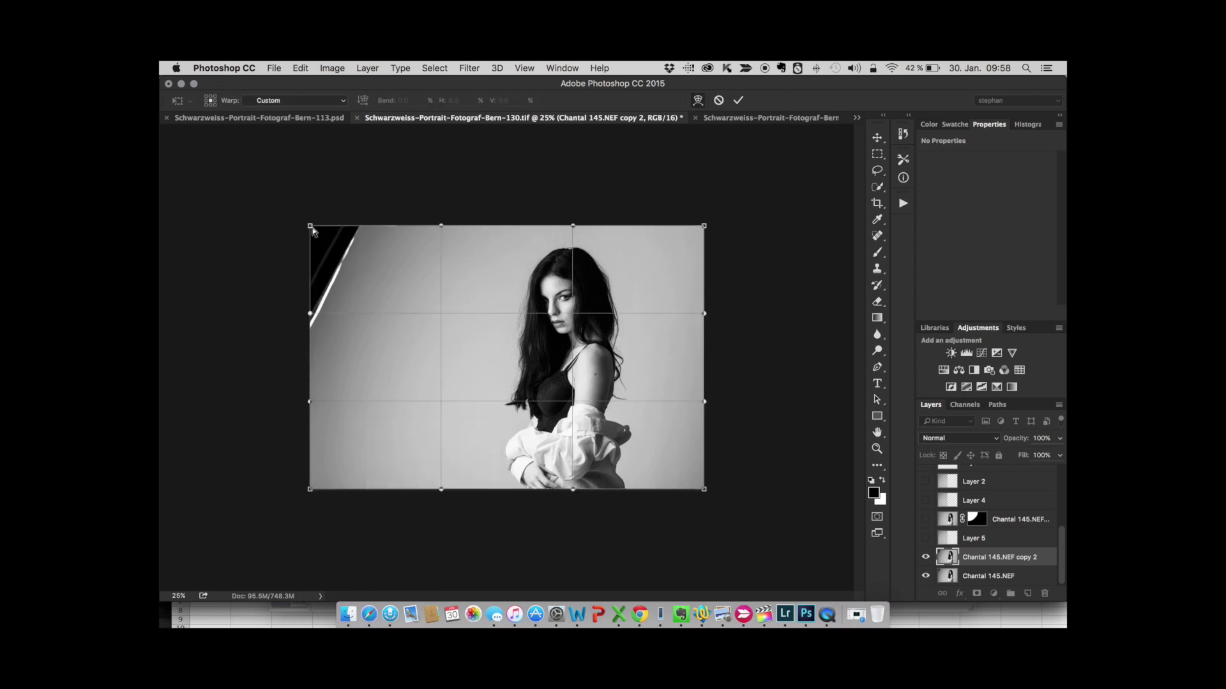
{"action": "left_click_drag", "start_coordinate": [311, 226], "coordinate": [228, 214]}
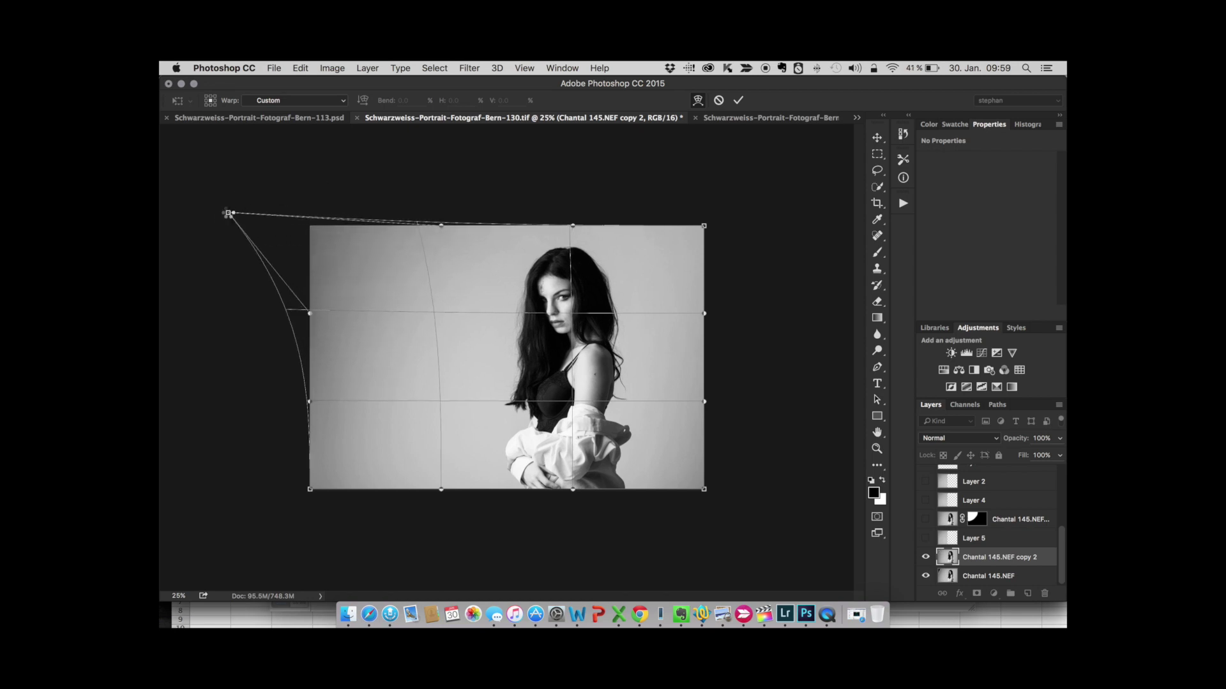
{"action": "key", "text": "Escape"}
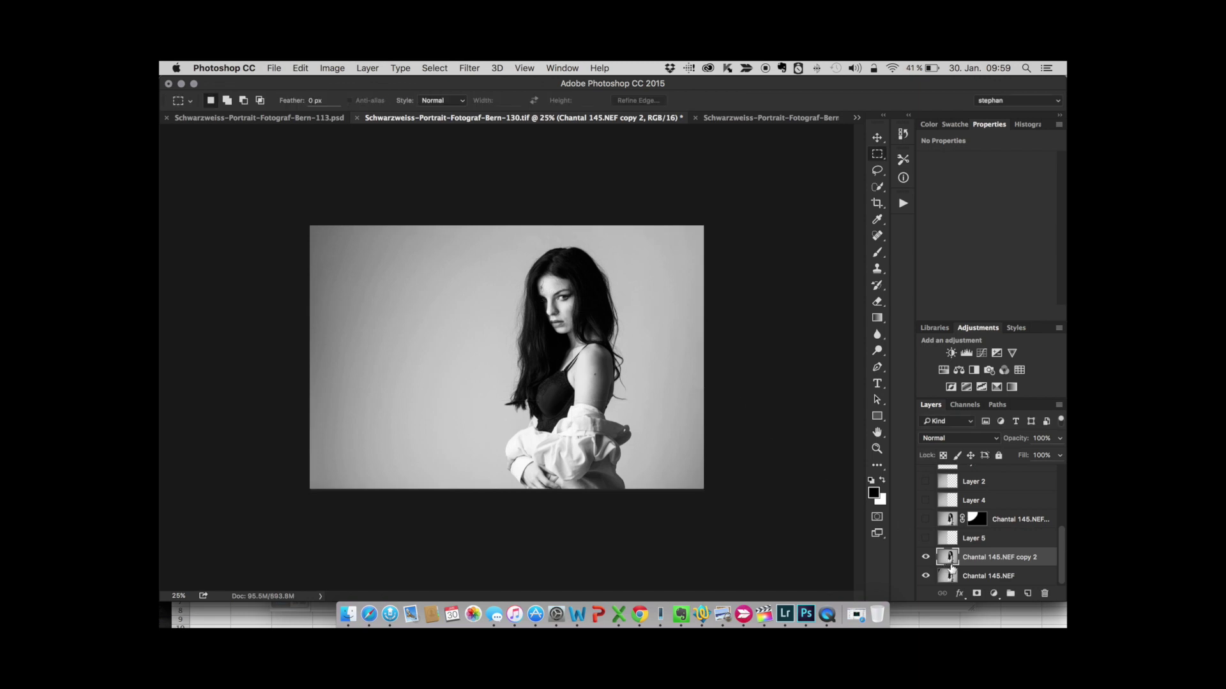
- Add an inverted black layer mask to the warped copy and ready a white brush
{"action": "left_click", "coordinate": [976, 593]}
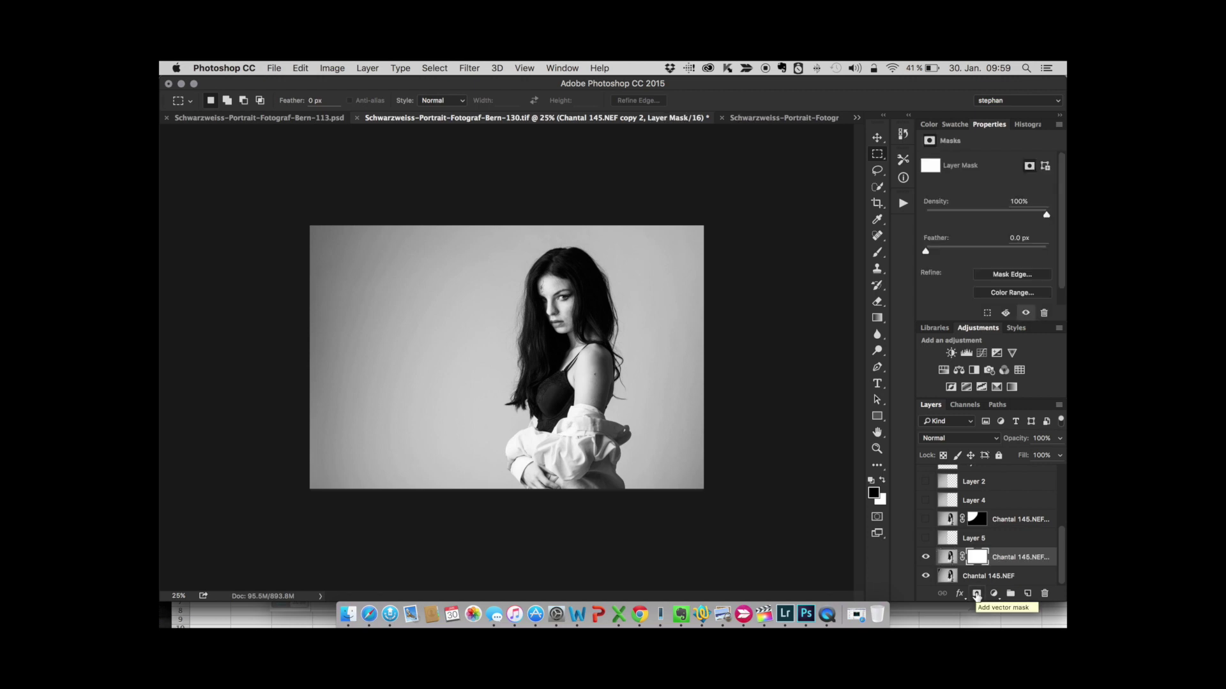
{"action": "key", "text": "ctrl+i"}
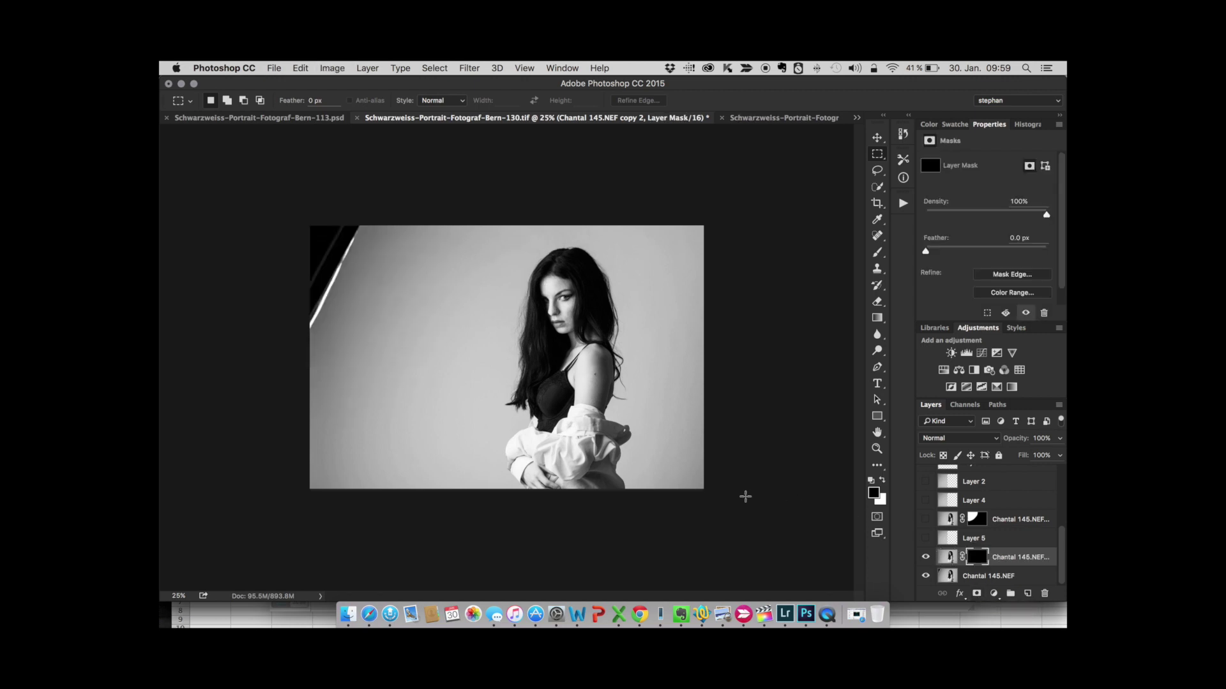
{"action": "key", "text": "b"}
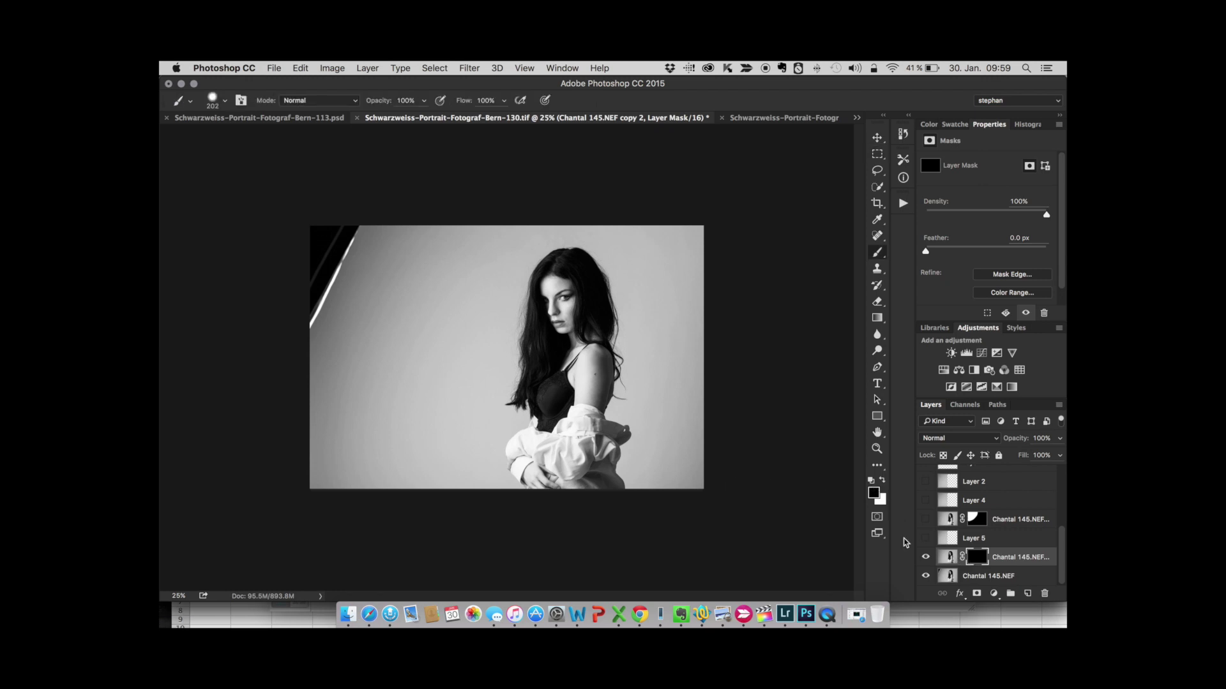
{"action": "key", "text": "x"}
{"action": "key", "text": "x"}
{"action": "key", "text": "x"}
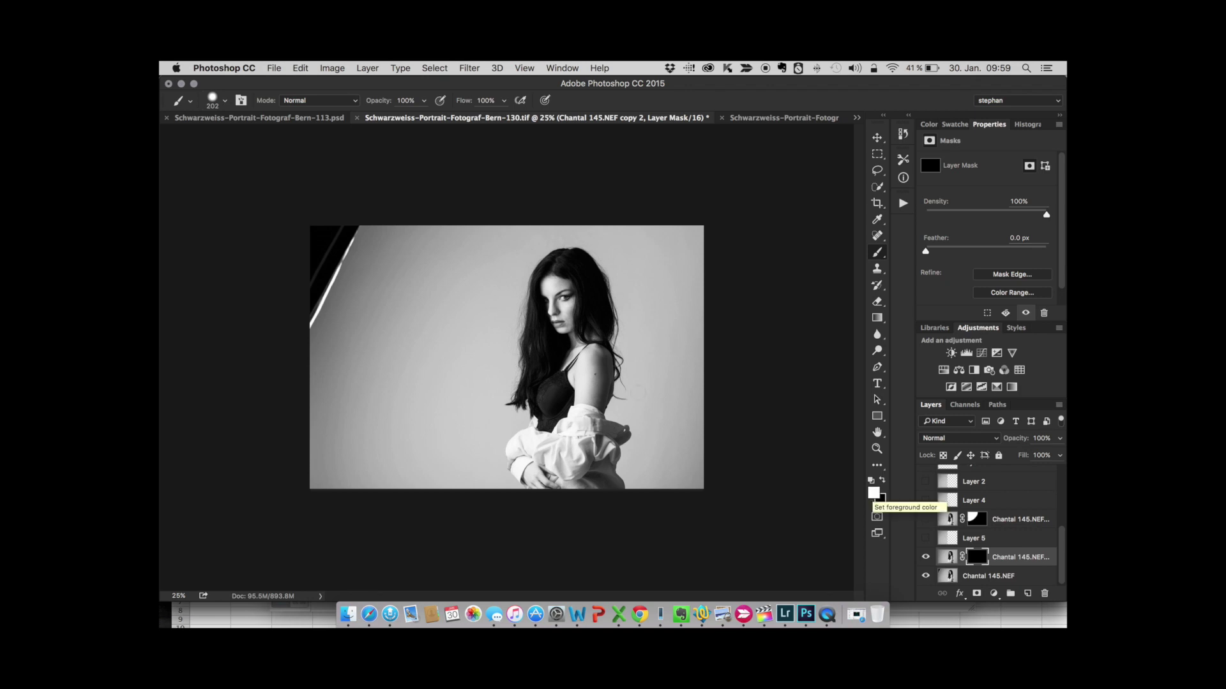
- Paint white with a 430–496 px brush over the top-left streak and left side, then set 20% opacity
{"action": "mouse_move", "coordinate": [348, 231]}
{"action": "left_mouse_down"}
{"action": "mouse_move", "coordinate": [383, 231]}
{"action": "mouse_move", "coordinate": [294, 324]}
{"action": "left_mouse_up"}
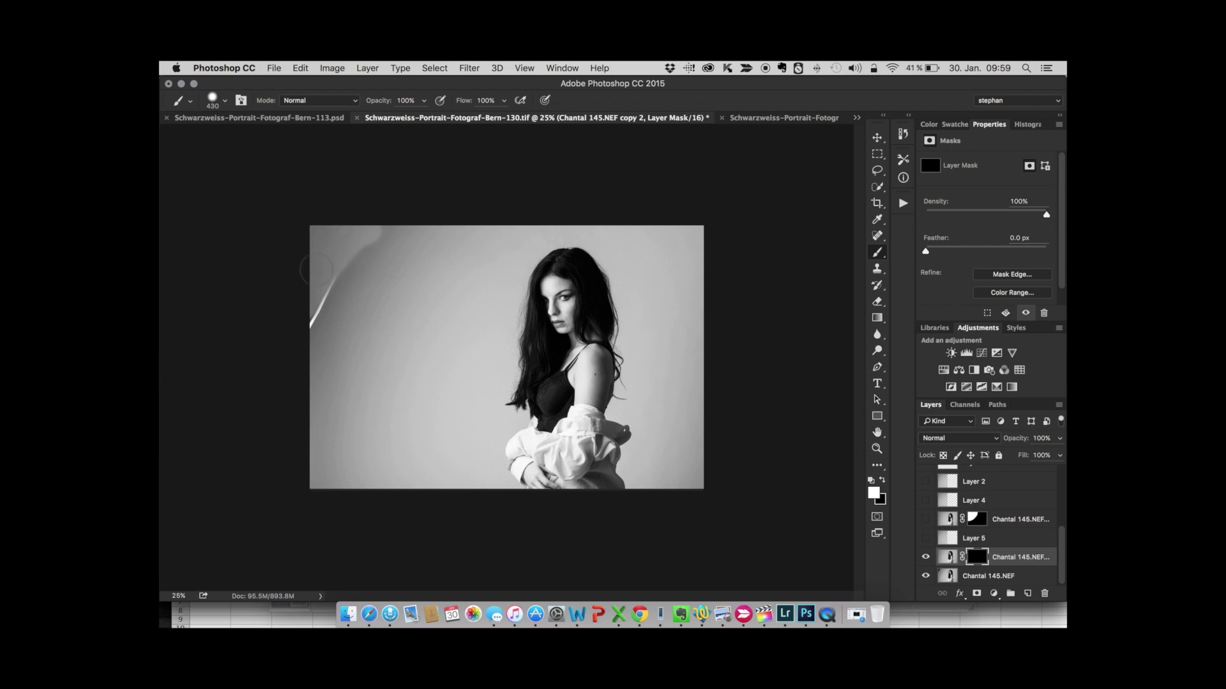
{"action": "left_click_drag", "start_coordinate": [364, 241], "coordinate": [299, 335]}
{"action": "right_click", "coordinate": [299, 335]}
{"action": "left_click", "coordinate": [254, 325]}
{"action": "right_click", "coordinate": [254, 326]}
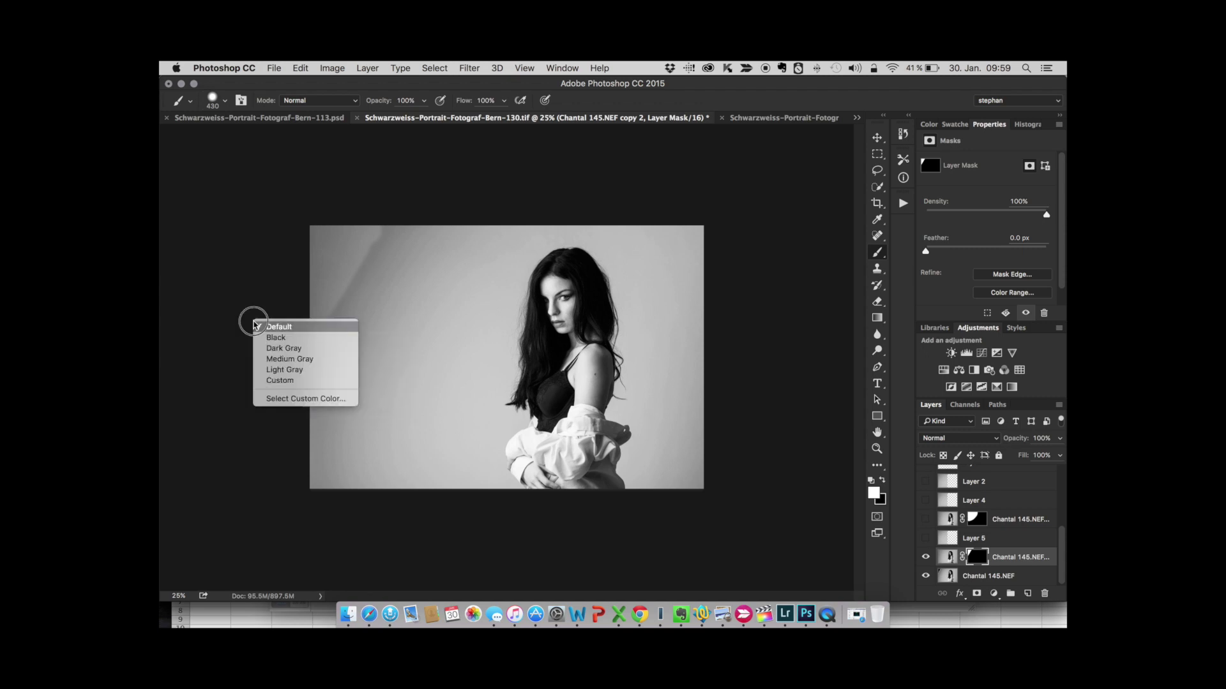
{"action": "left_click", "coordinate": [262, 327]}
{"action": "left_click_drag", "start_coordinate": [359, 308], "coordinate": [376, 311]}
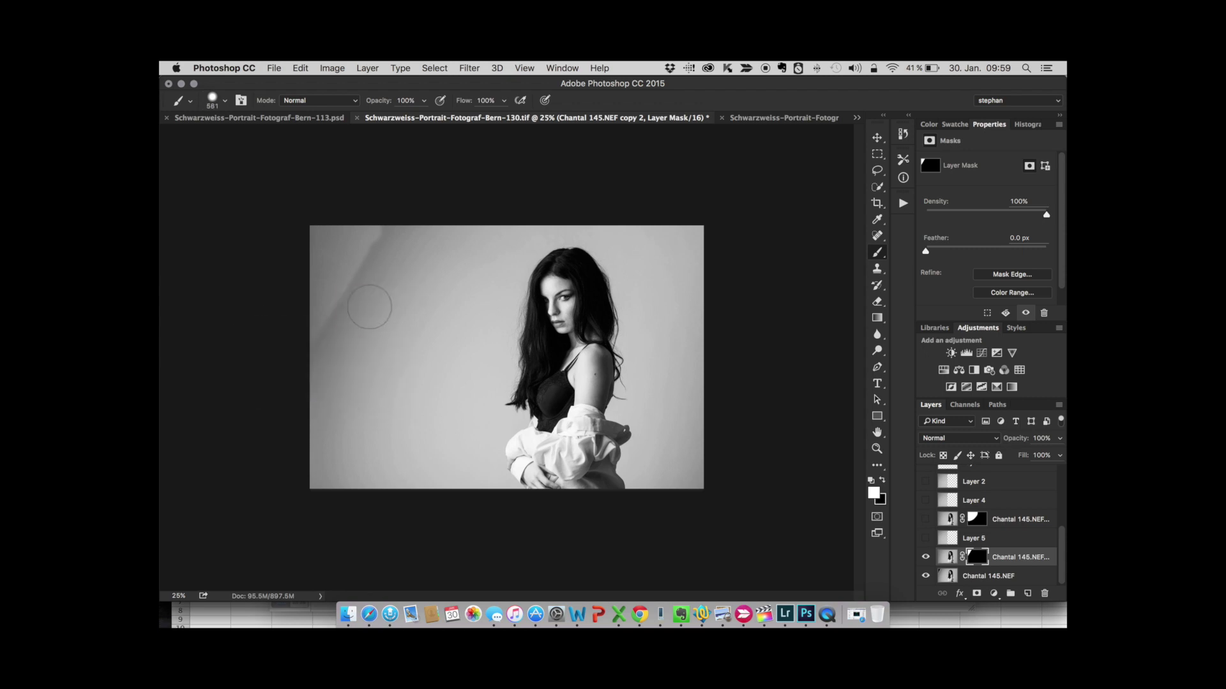
{"action": "left_click_drag", "start_coordinate": [387, 240], "coordinate": [347, 335]}
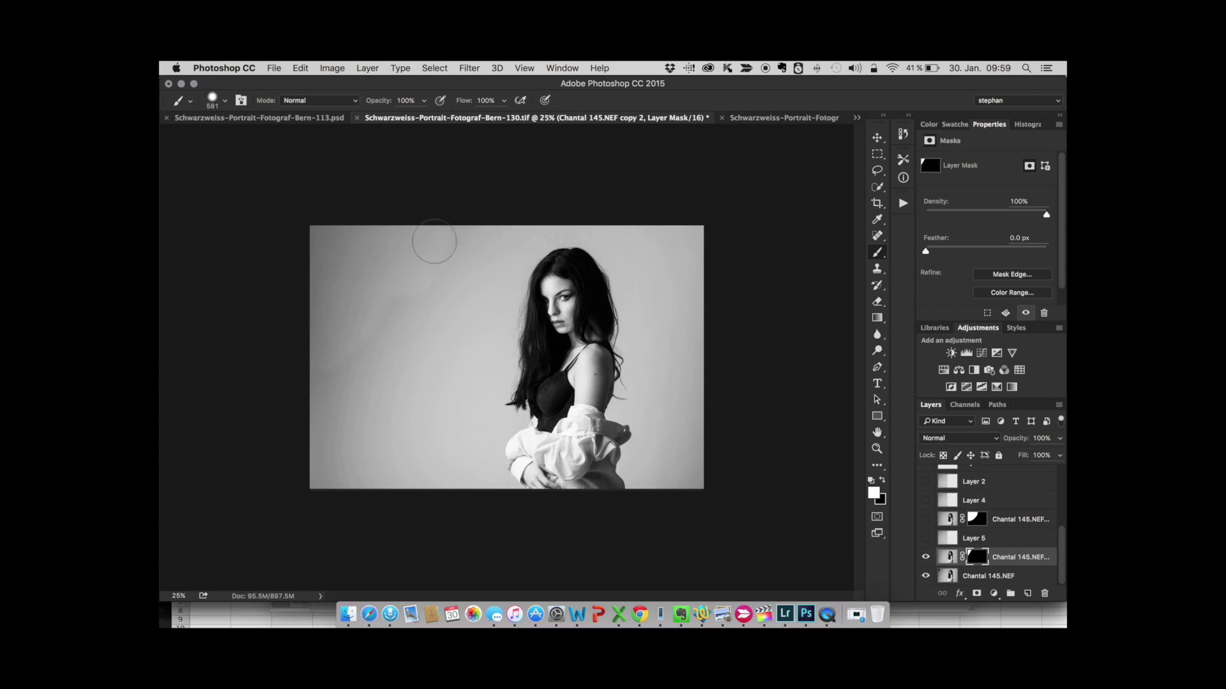
{"action": "left_click_drag", "start_coordinate": [367, 352], "coordinate": [316, 418]}
{"action": "key", "text": "2"}
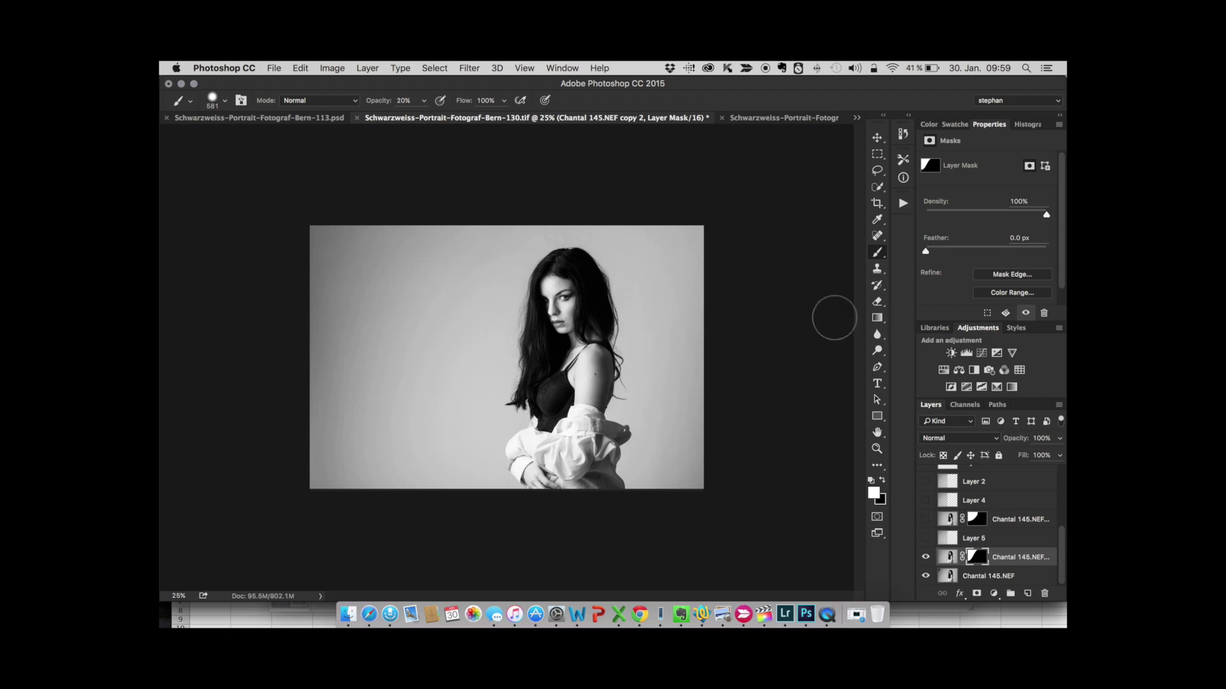